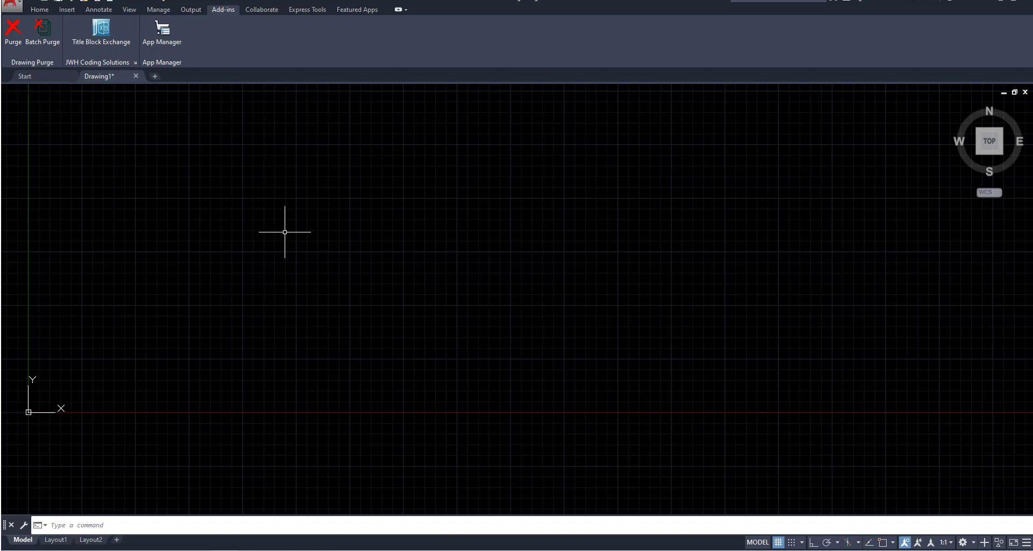
# - Check the update status of Title Block Exchange Application in App Manager and view its App Store page
pyautogui.click(194, 12)
pyautogui.click(223, 11)
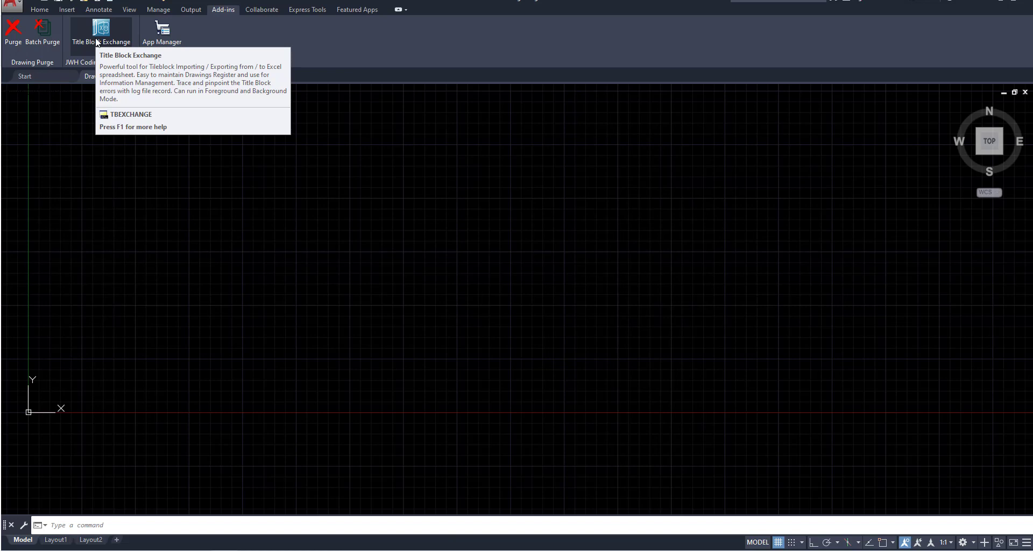
pyautogui.click(170, 42)
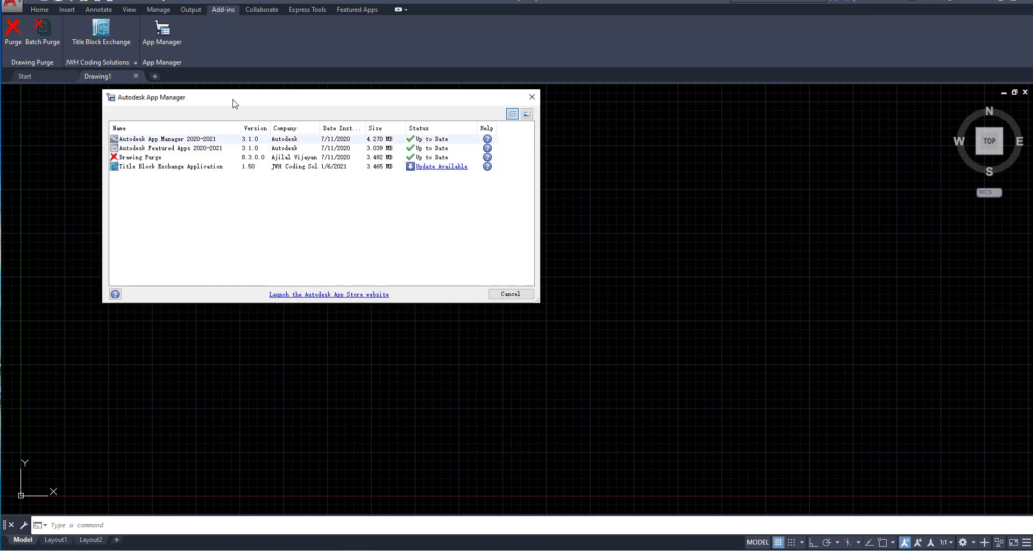
pyautogui.moveTo(235, 103); pyautogui.dragTo(180, 121)
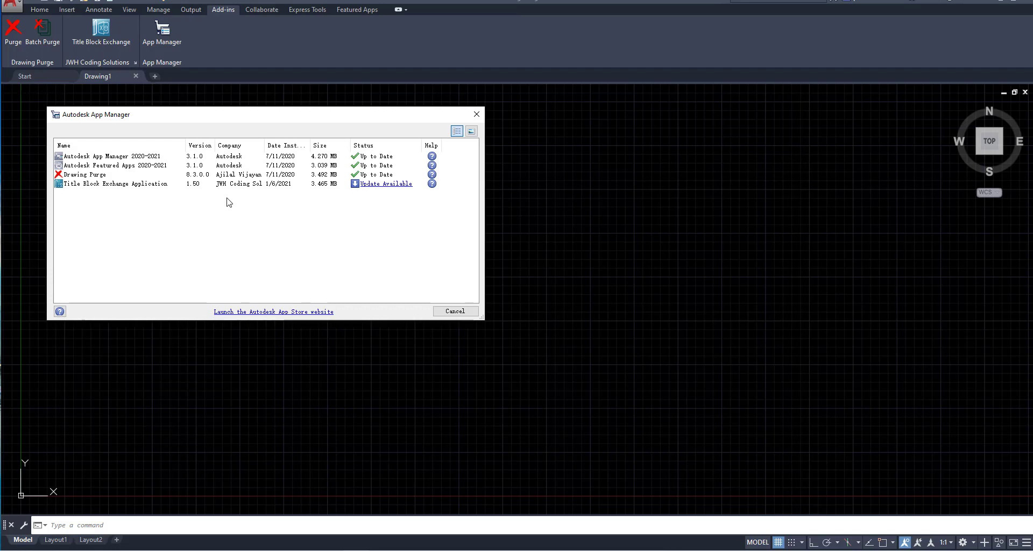
pyautogui.moveTo(100, 185)
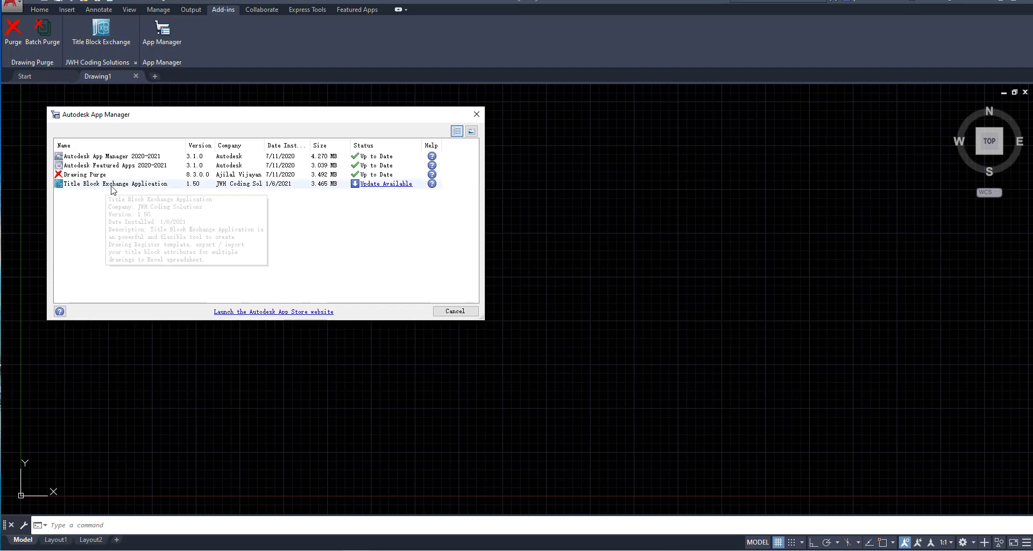
pyautogui.click(388, 184)
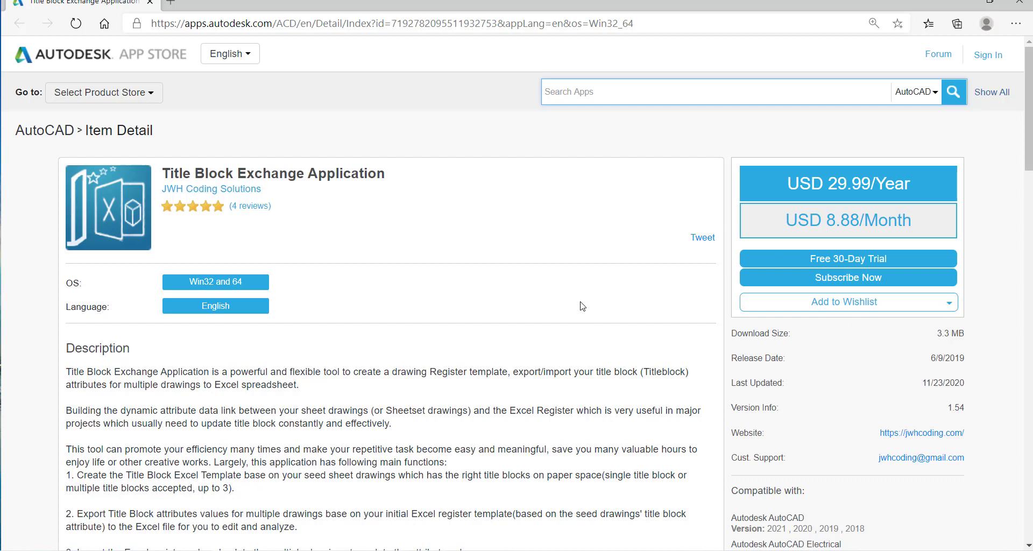
pyautogui.click(1027, 2)
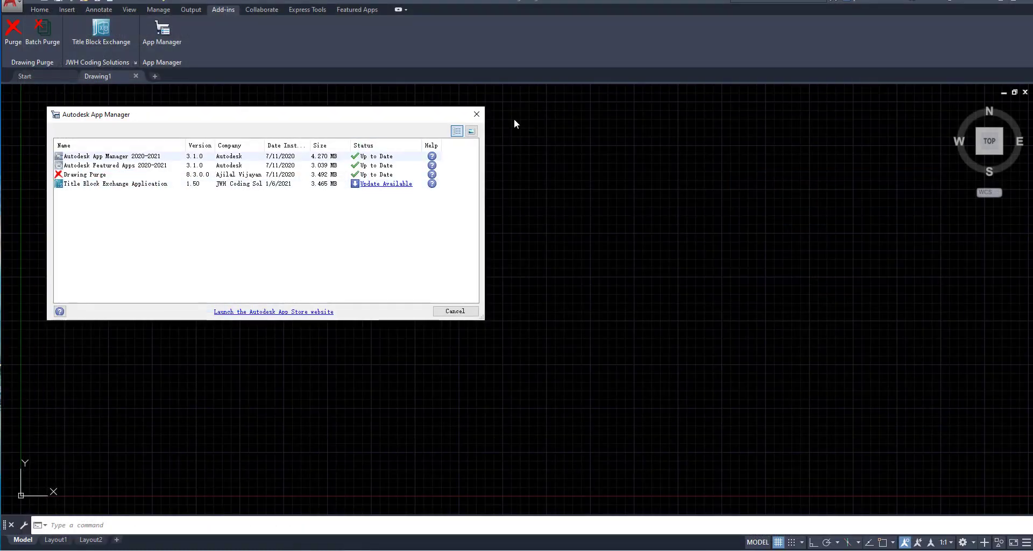
pyautogui.click(476, 114)
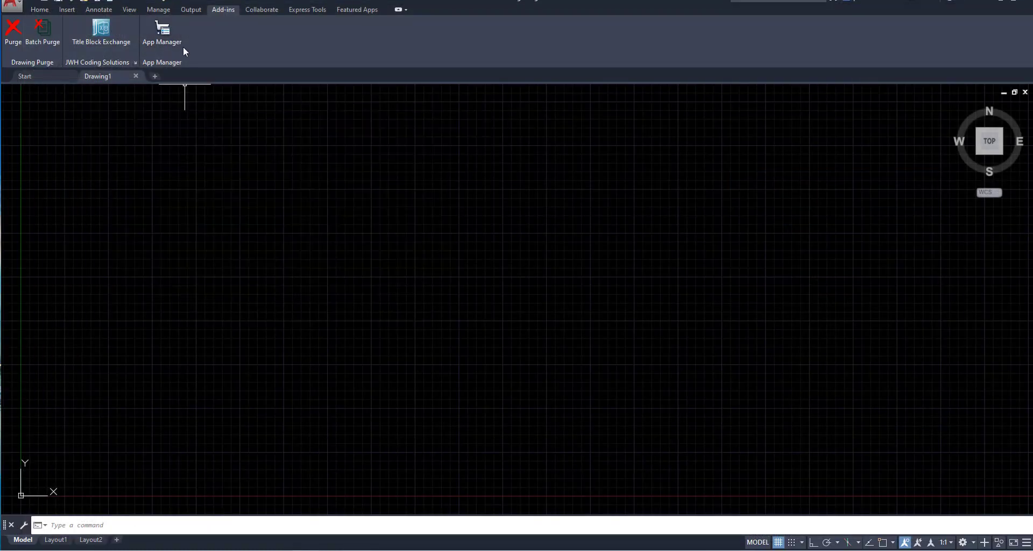
# - Launch the Title Block Exchange add-in, allow TbFormUpdate.dll to load once, and close the add-in window
pyautogui.scroll(1, 431, 298)
pyautogui.moveTo(431, 298); pyautogui.dragTo(530, 170, button='middle')
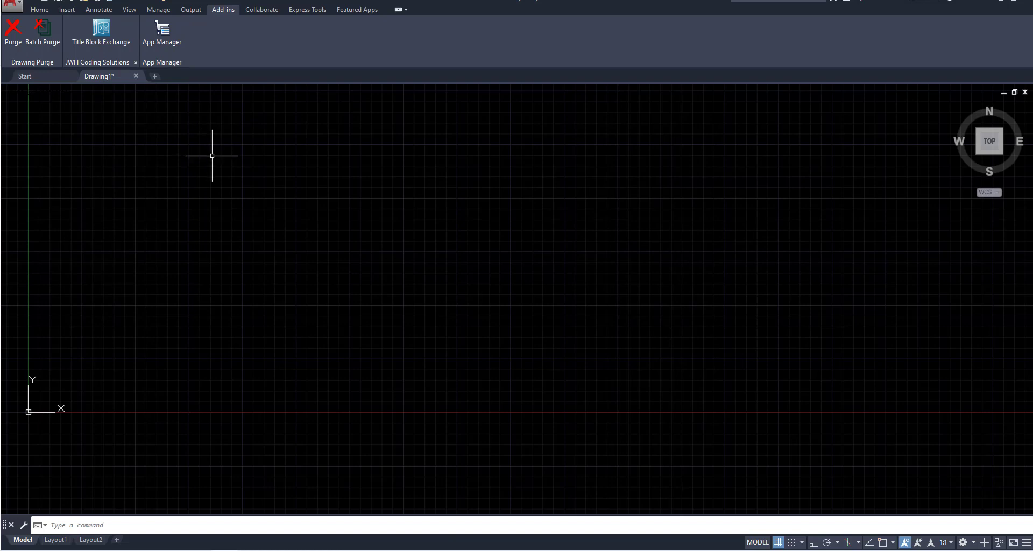
pyautogui.click(109, 38)
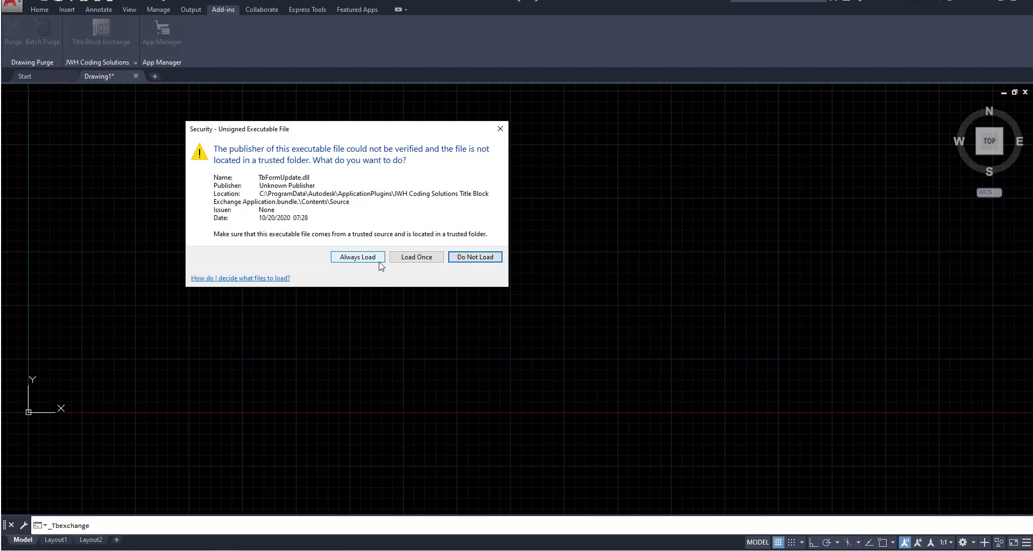
pyautogui.click(421, 259)
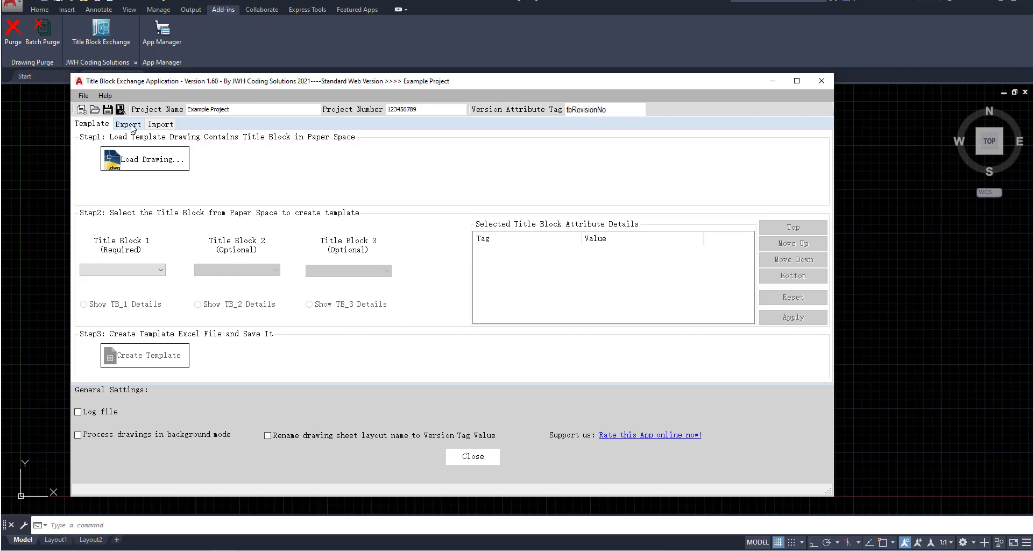
pyautogui.click(821, 81)
# - Reopen Title Block Exchange from the JWH Coding Solutions commands in the drawing area and close it again
pyautogui.rightClick(356, 183)
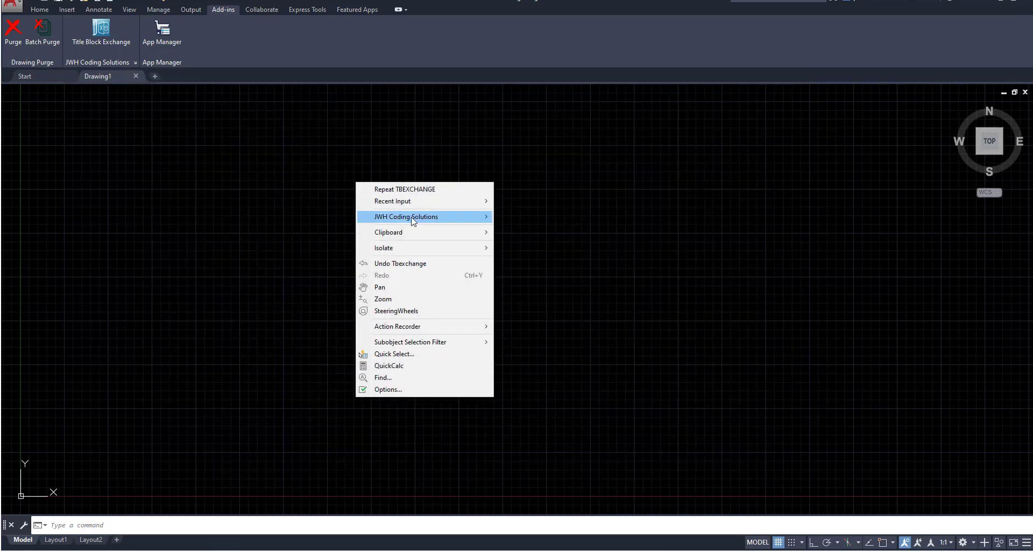
pyautogui.moveTo(412, 220)
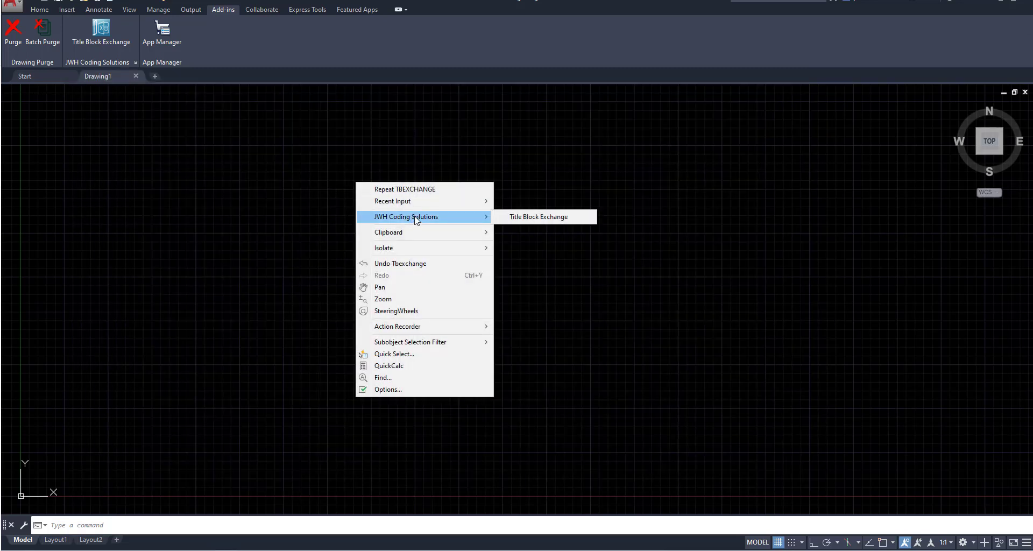
pyautogui.click(547, 218)
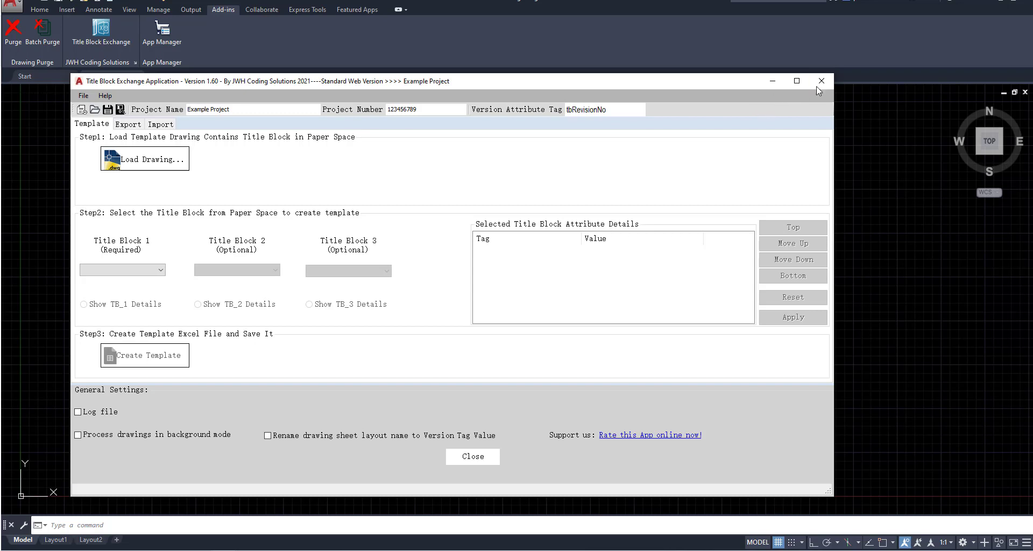
pyautogui.click(822, 81)
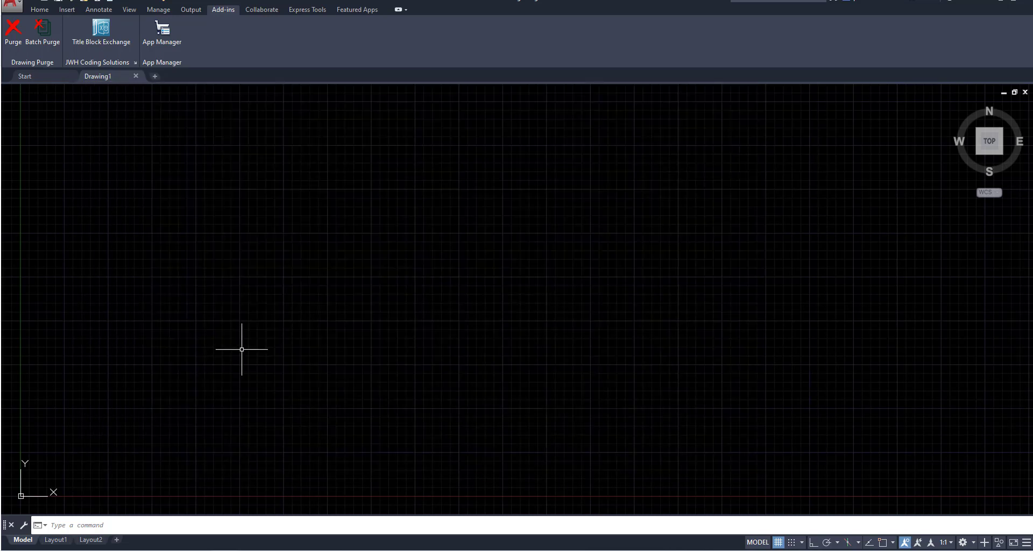
# - Open the Title Block Exchange application by running the TBEXCHANGE command
pyautogui.click(152, 523)
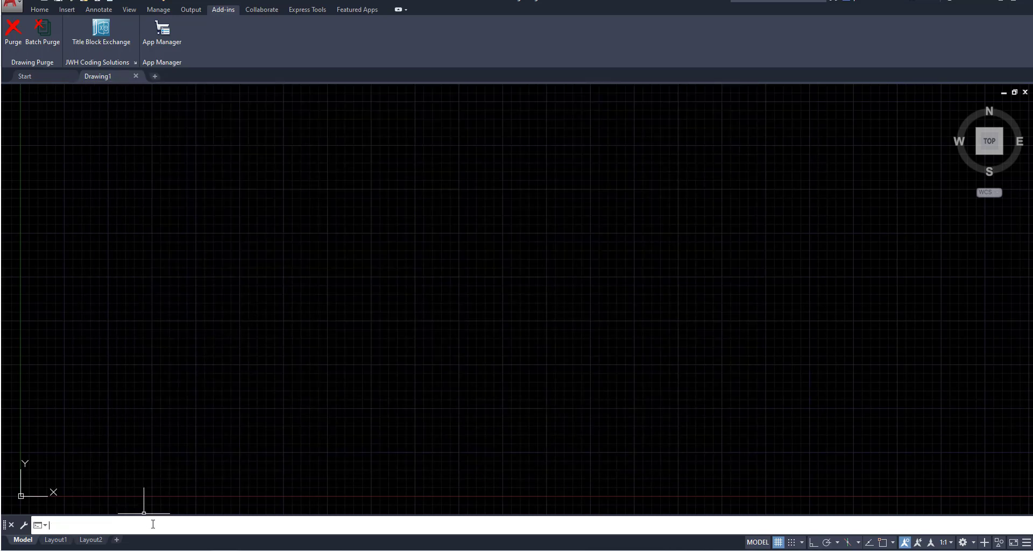
pyautogui.write('tbexchange')
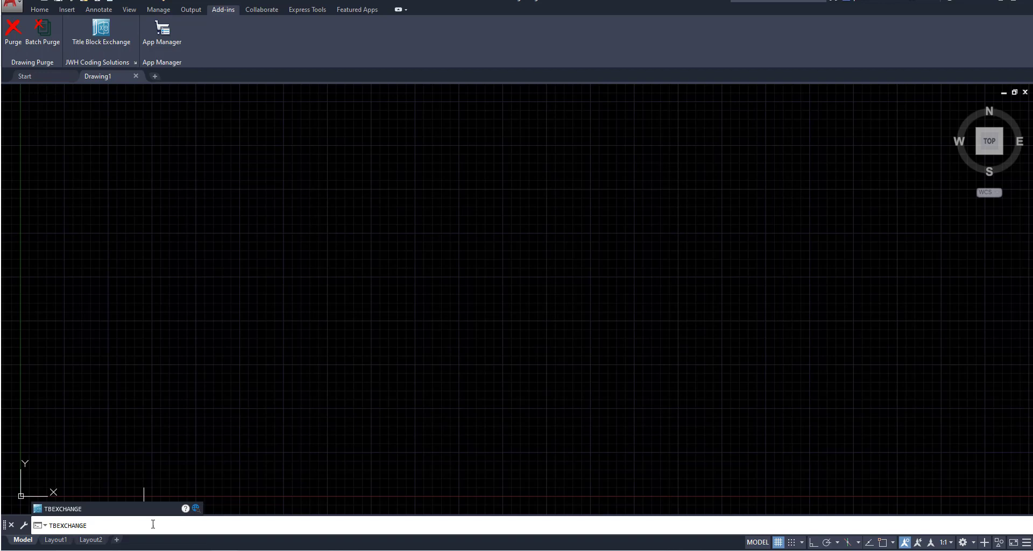
pyautogui.press('Return')
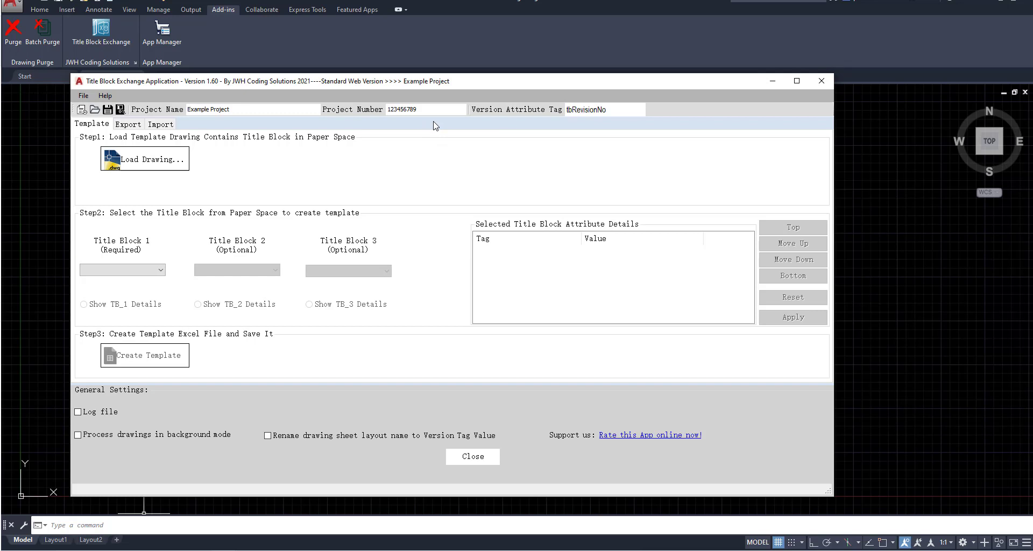
# - Reposition the Title Block Exchange window and set the project name to Example Project1
pyautogui.moveTo(436, 80); pyautogui.dragTo(433, 53)
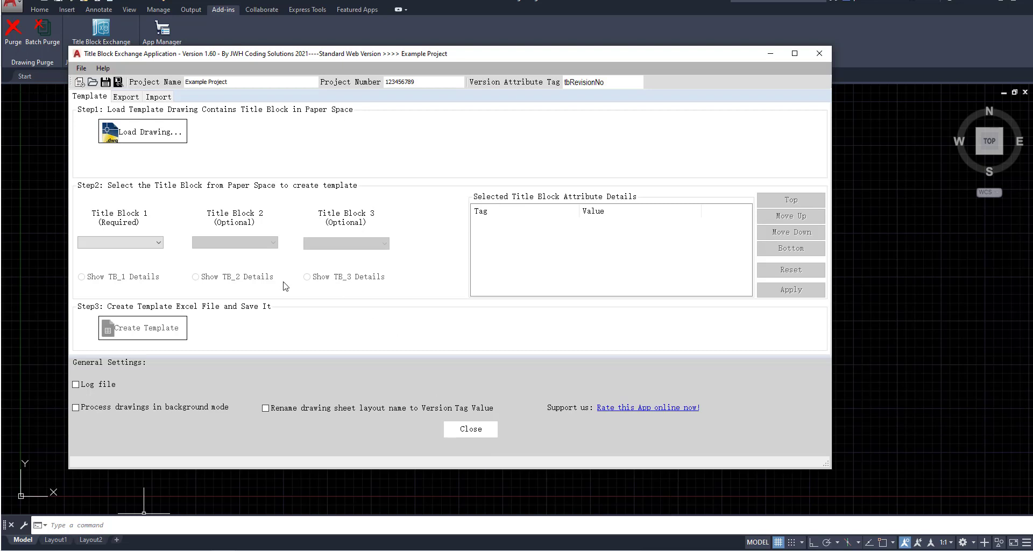
pyautogui.moveTo(190, 55); pyautogui.dragTo(186, 78)
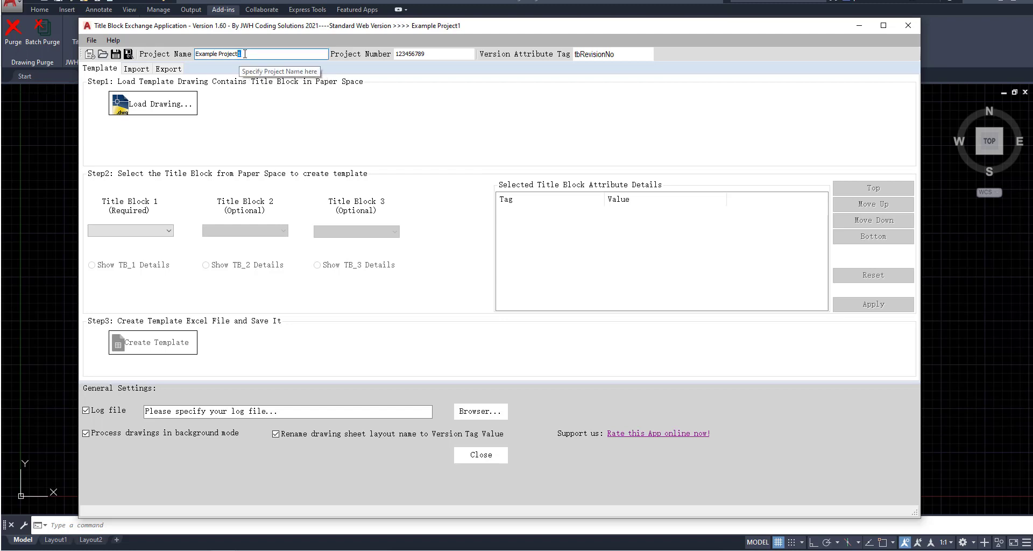
pyautogui.click(246, 54)
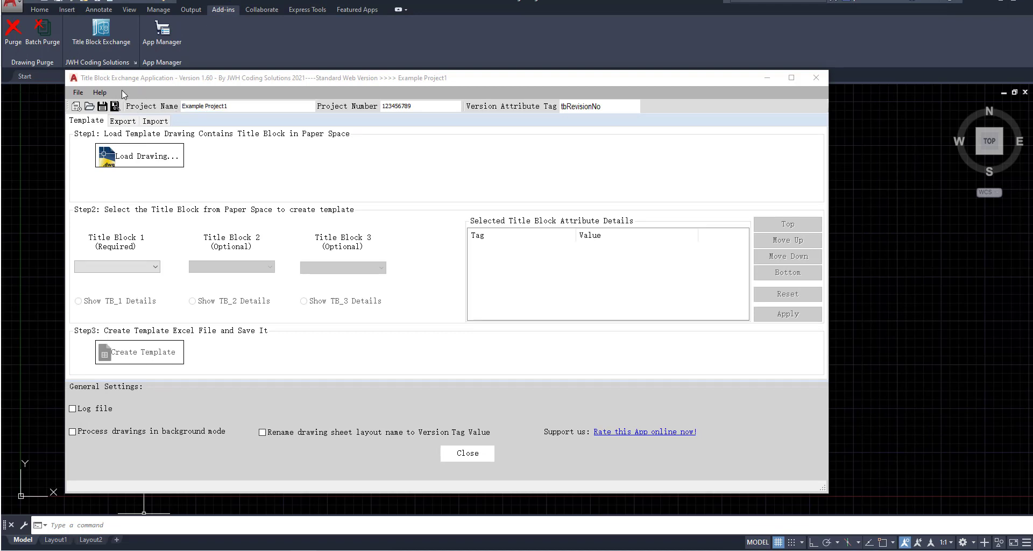
# - Review the available project file commands and inspect the contents of the supplied Example Drawings folder
pyautogui.click(79, 93)
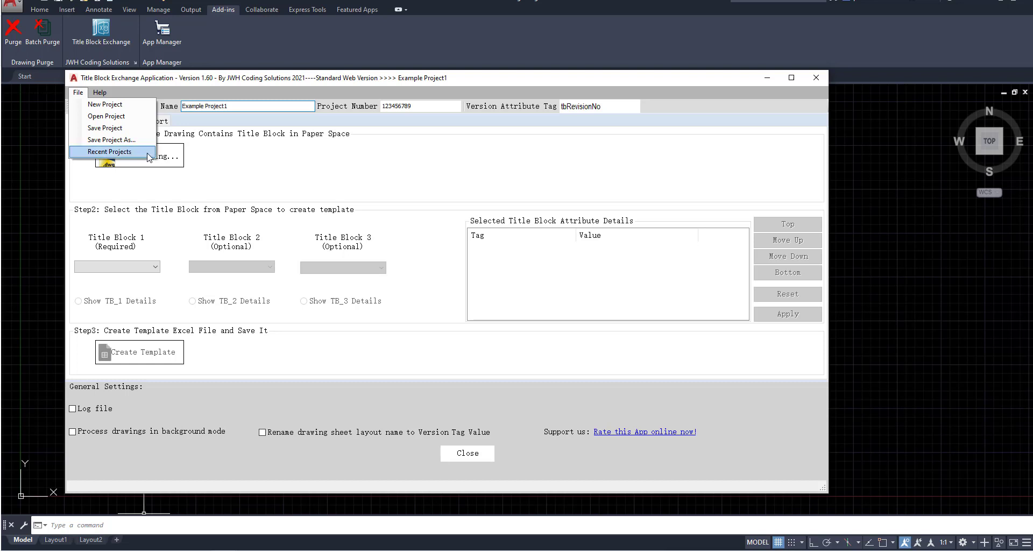
pyautogui.click(216, 150)
pyautogui.click(101, 95)
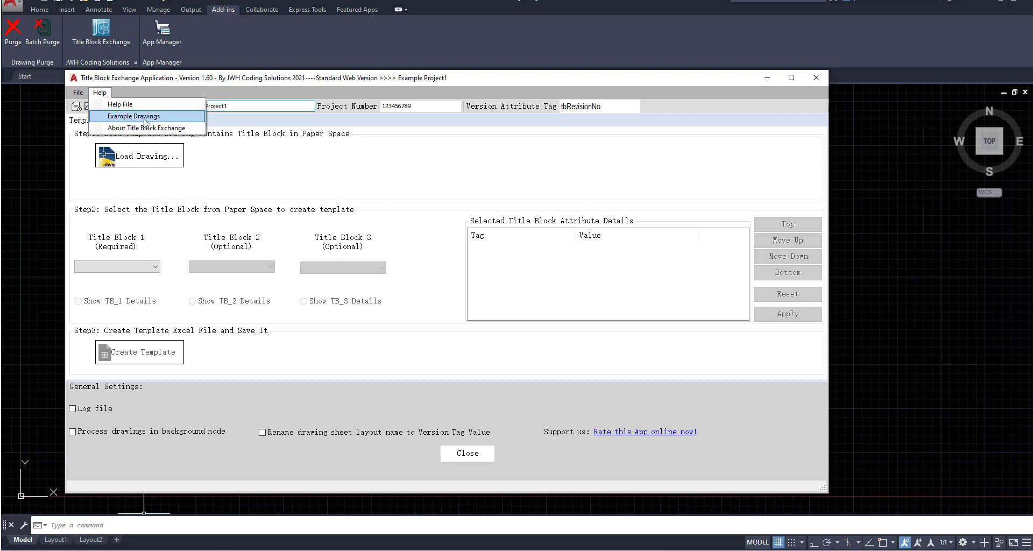
pyautogui.click(172, 119)
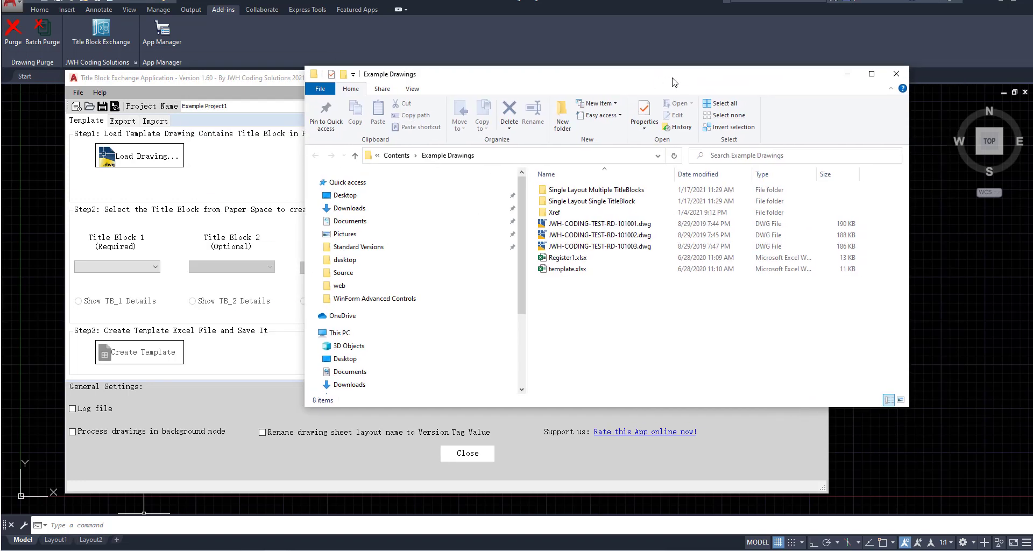
pyautogui.doubleClick(710, 69)
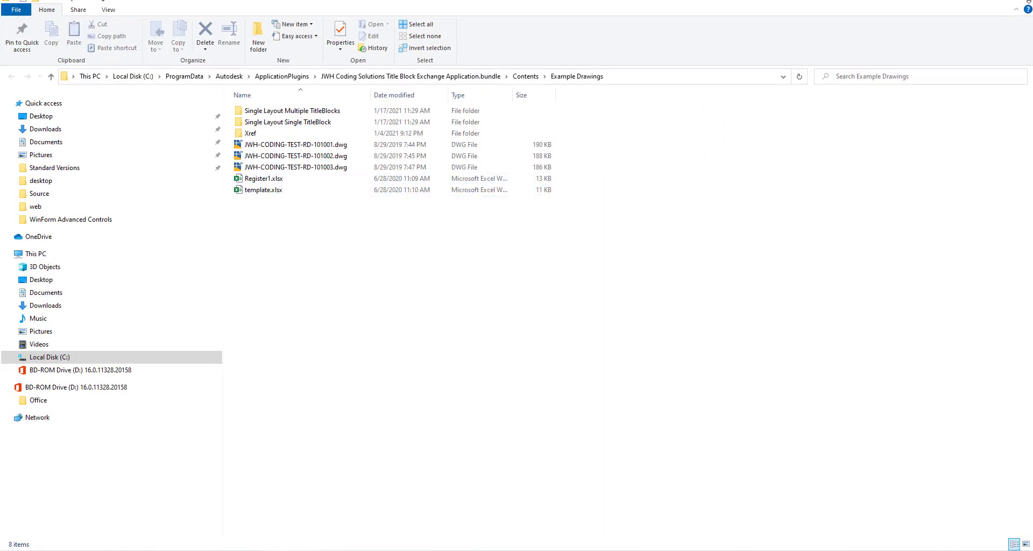
pyautogui.click(1020, 2)
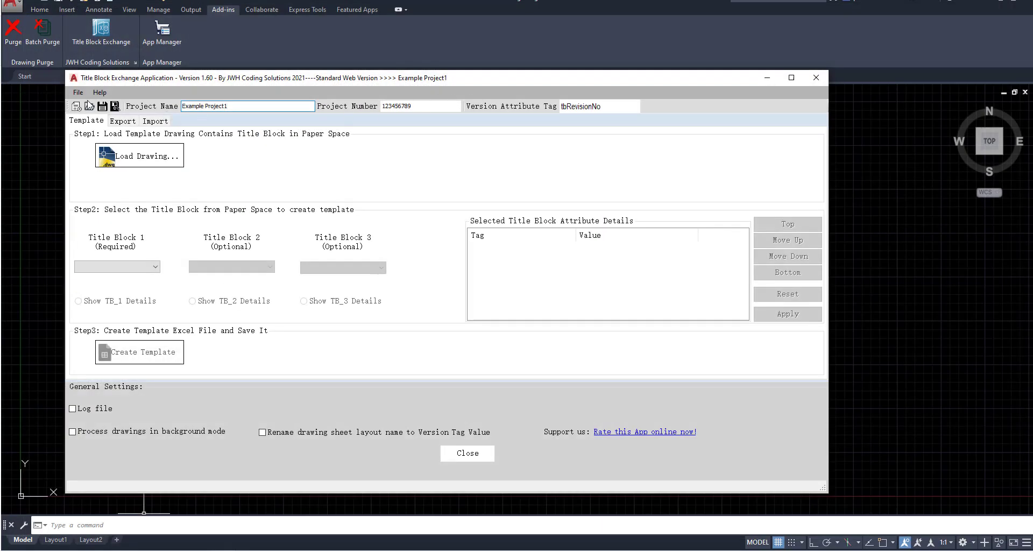
# - Read through the notes and disclaimer in the About Title Block Exchange information and close it
pyautogui.click(99, 92)
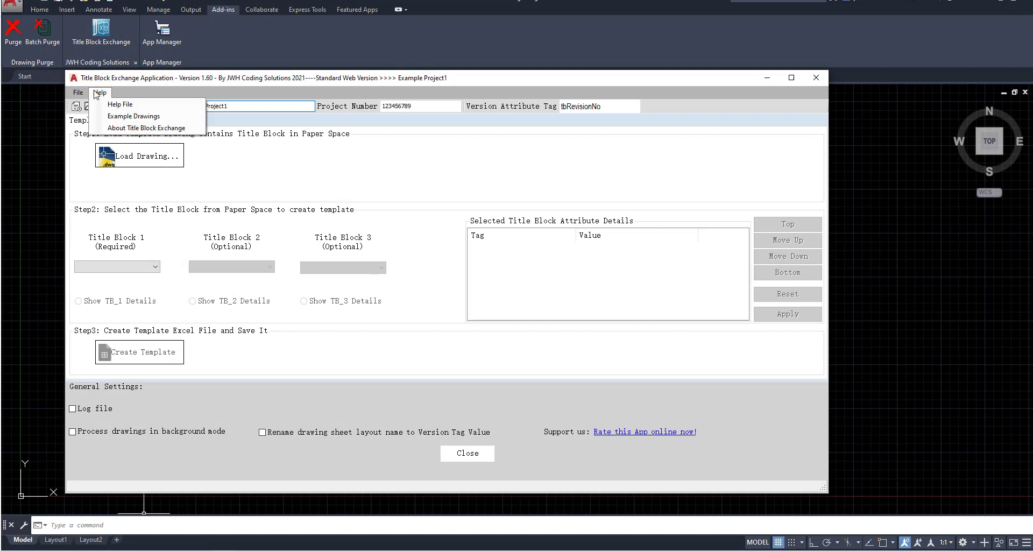
pyautogui.click(141, 129)
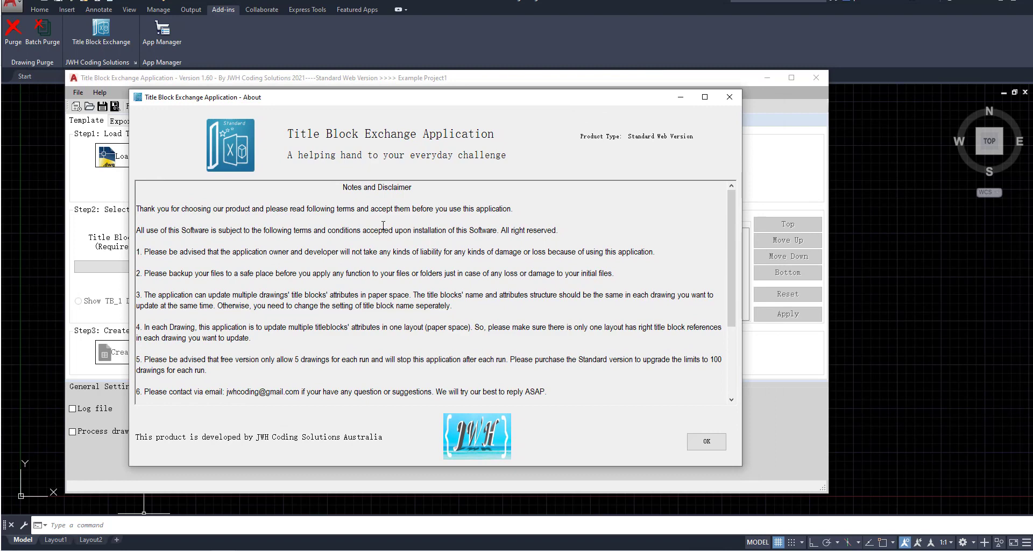
pyautogui.scroll(-3, 467, 251)
pyautogui.scroll(3, 472, 252)
pyautogui.click(710, 443)
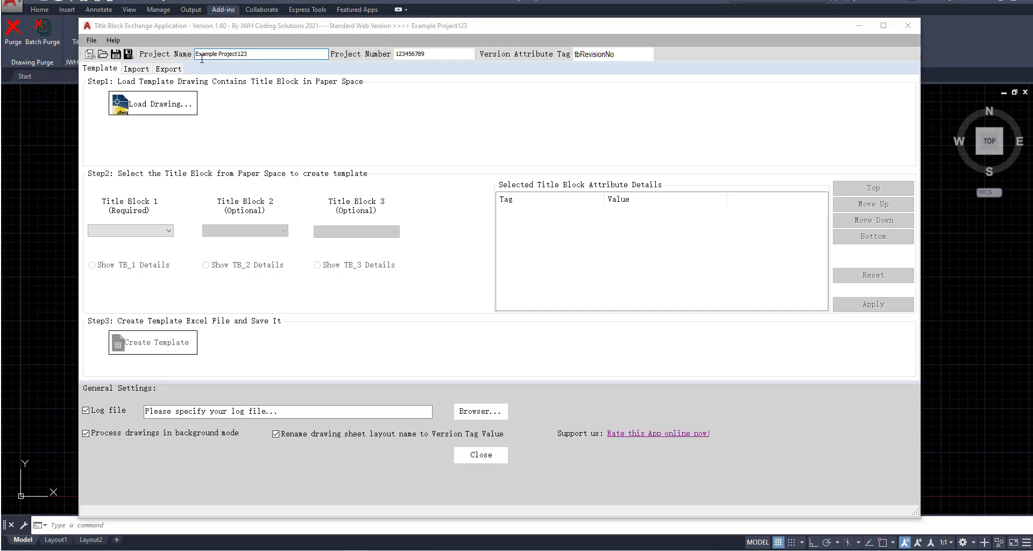
# - Examine the Project Number and Version Attribute Tag fields and the Template, Import and Export pages
pyautogui.click(412, 55)
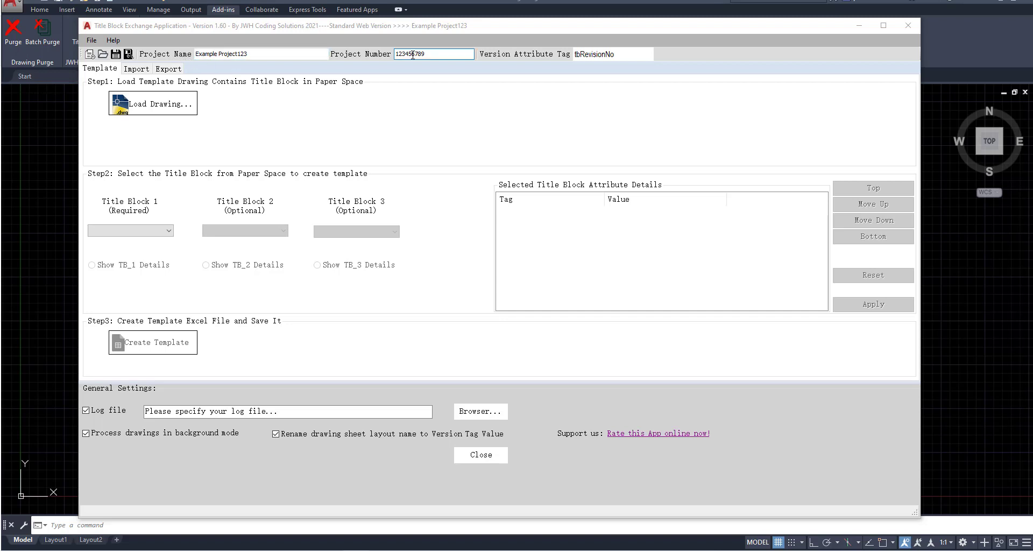
pyautogui.click(598, 54)
pyautogui.click(136, 69)
pyautogui.click(174, 70)
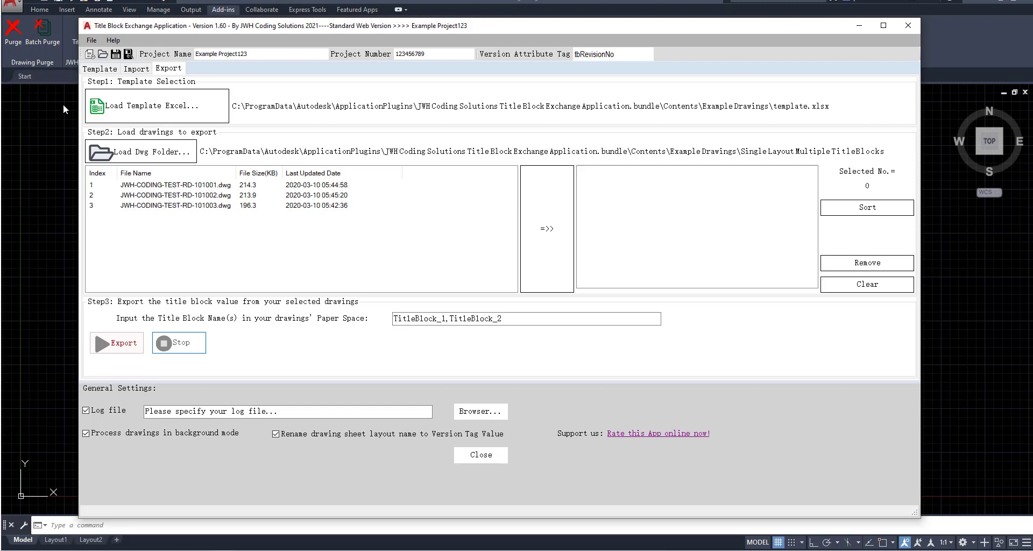
pyautogui.click(98, 69)
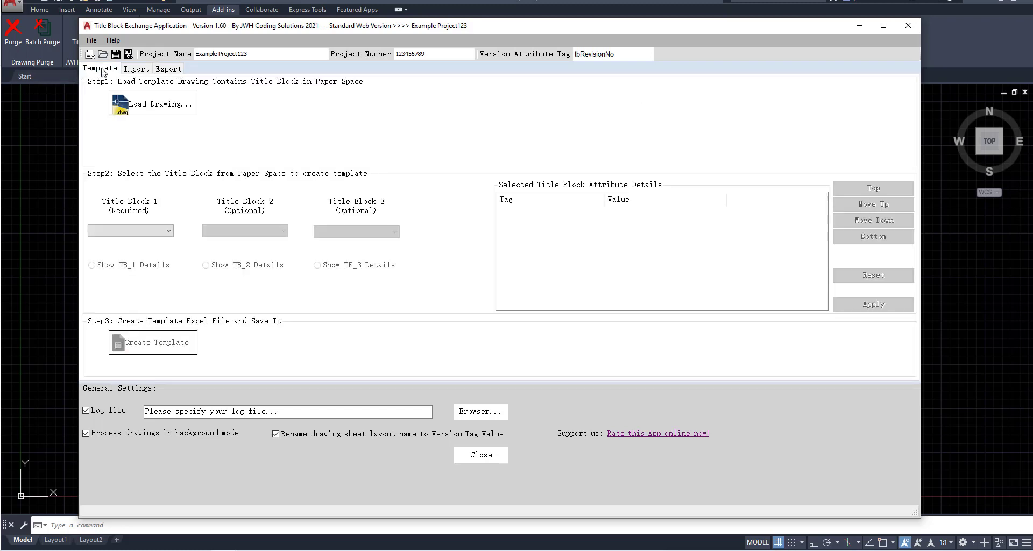
pyautogui.click(138, 70)
pyautogui.click(160, 70)
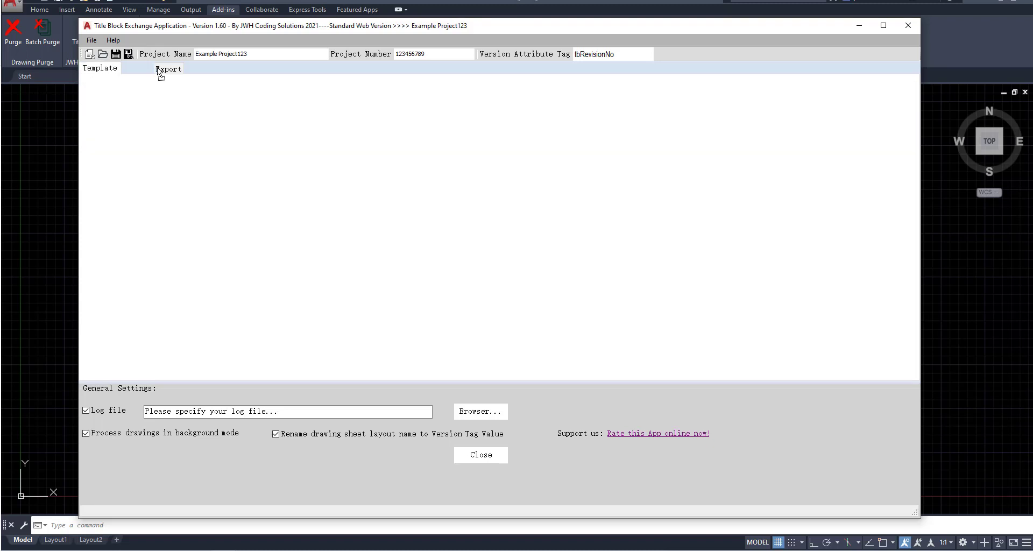
pyautogui.click(138, 71)
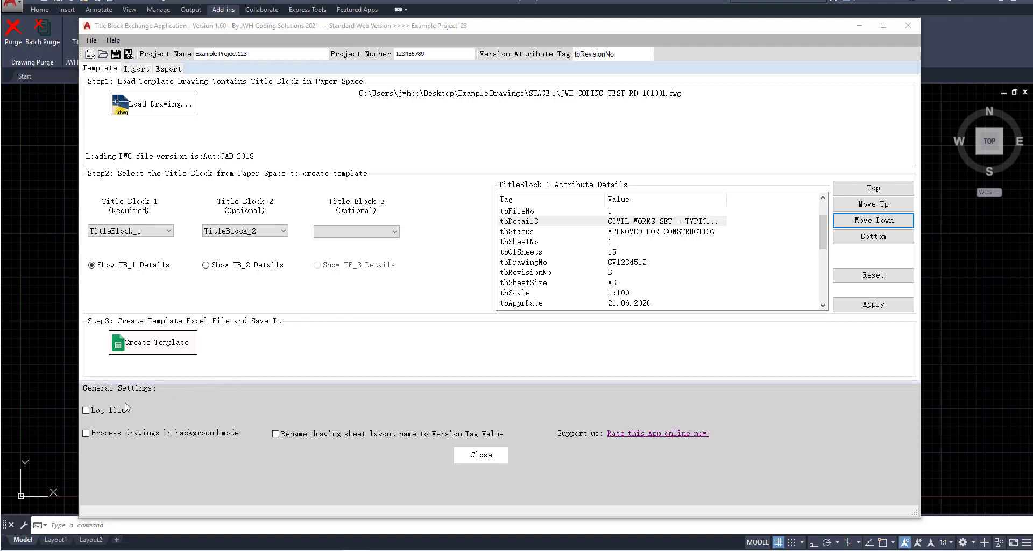
# - Enable the log file, background drawing processing, and renaming of the sheet layout to the Version Tag Value
pyautogui.click(108, 411)
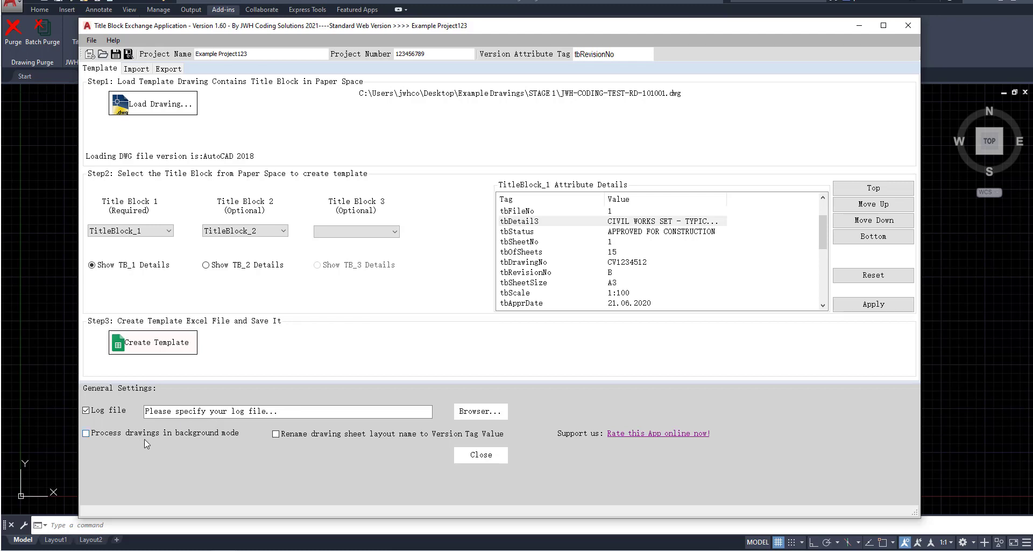
pyautogui.click(129, 434)
pyautogui.click(337, 437)
pyautogui.click(629, 49)
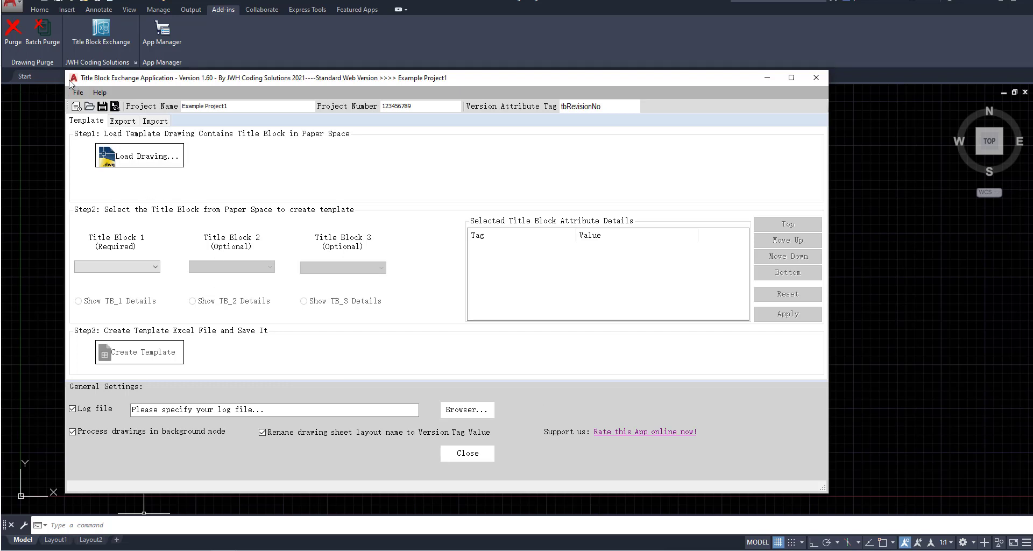
# - Resize the Title Block Exchange window to a larger size and widen its Selected Title Block Attribute Details area
pyautogui.moveTo(66, 76); pyautogui.dragTo(29, 5)
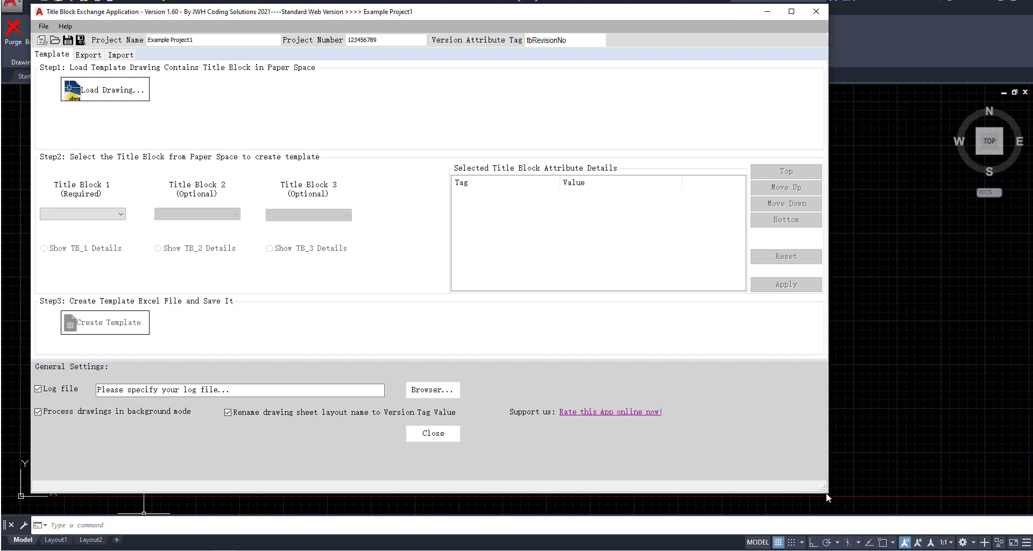
pyautogui.moveTo(826, 494); pyautogui.dragTo(827, 495)
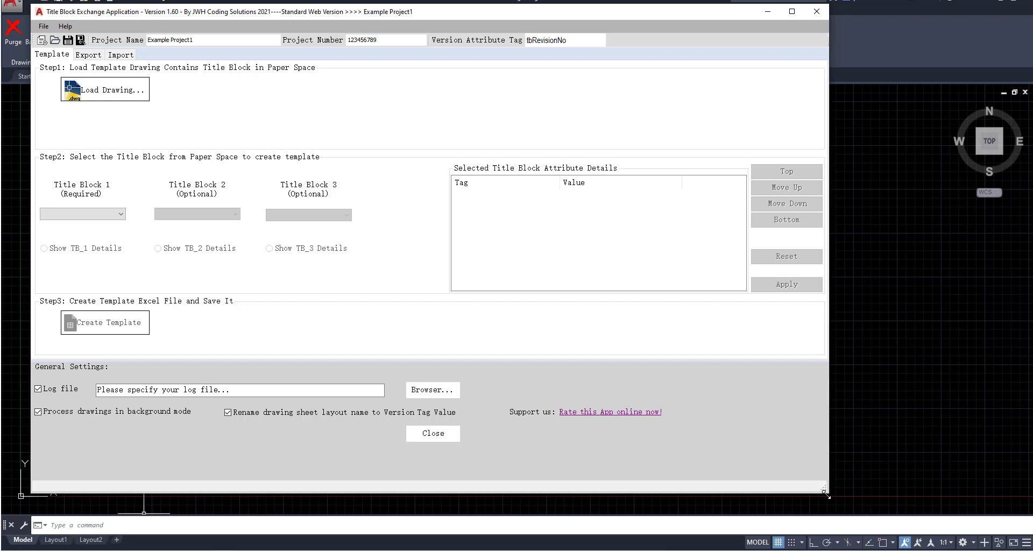
pyautogui.moveTo(829, 425); pyautogui.dragTo(991, 414)
pyautogui.moveTo(989, 495)
pyautogui.mouseDown()
pyautogui.moveTo(989, 518)
pyautogui.moveTo(989, 505)
pyautogui.mouseUp()
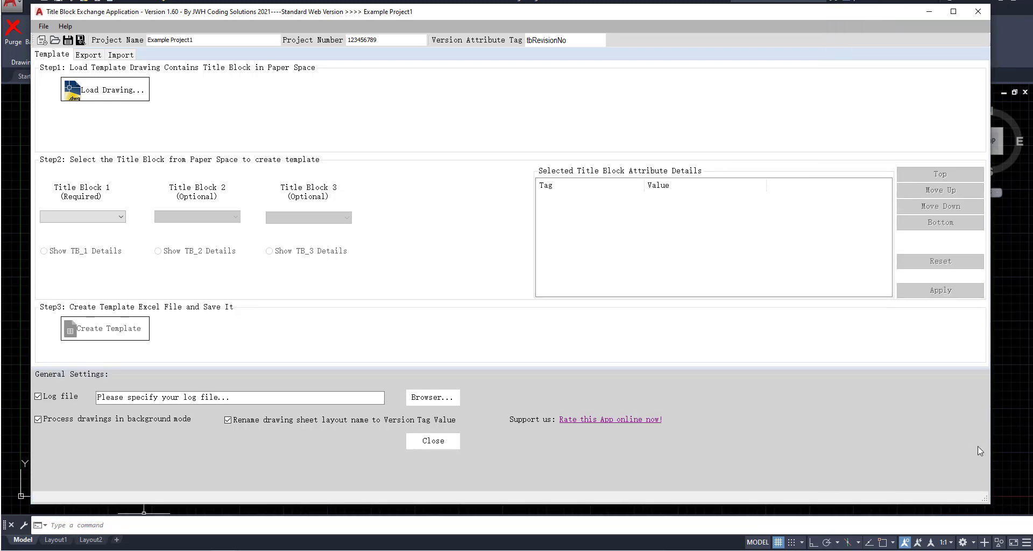
pyautogui.moveTo(990, 450); pyautogui.dragTo(872, 436)
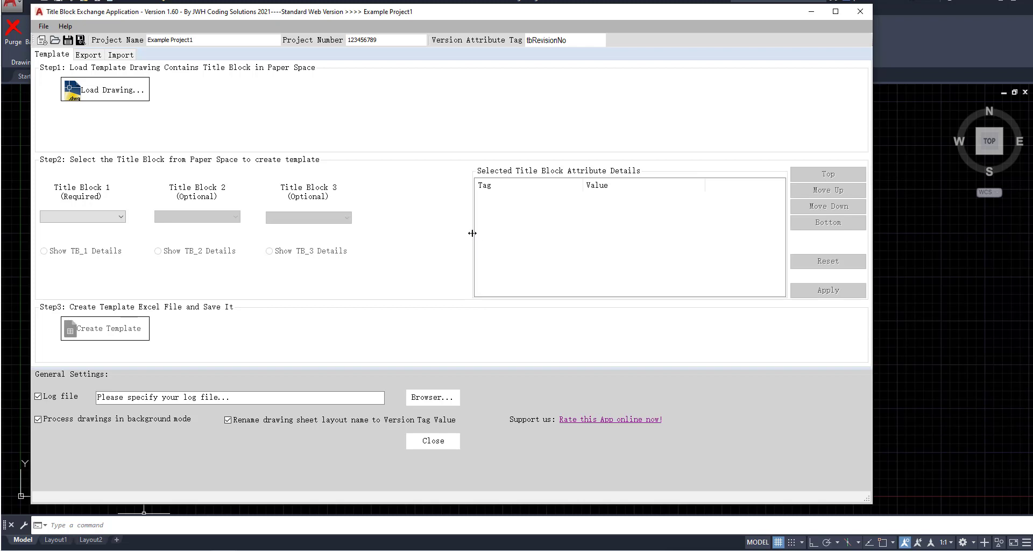
pyautogui.moveTo(472, 233); pyautogui.dragTo(445, 227)
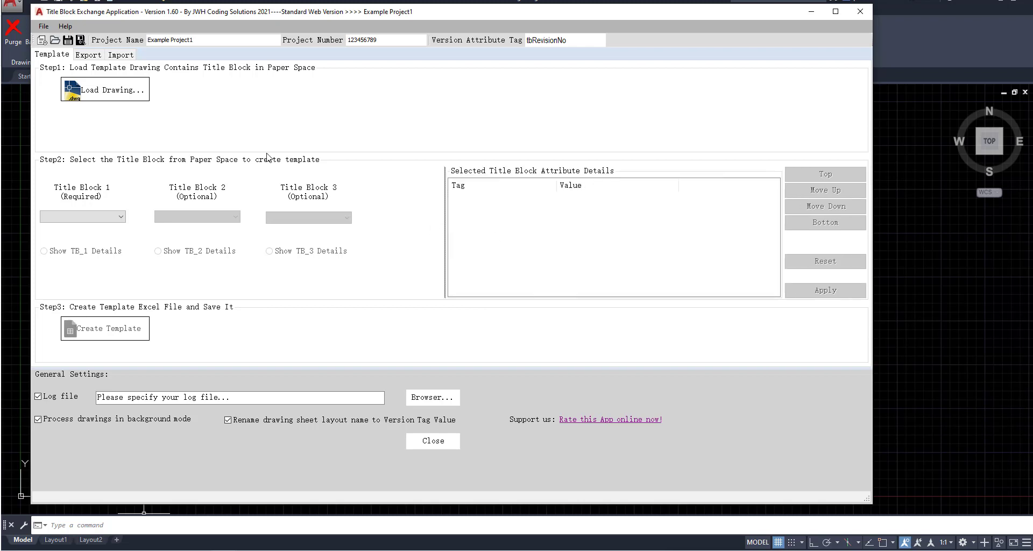
# - On the Export page, adjust the heights of the step sections and the widths of the drawing list, transfer button and selected drawings list
pyautogui.click(91, 57)
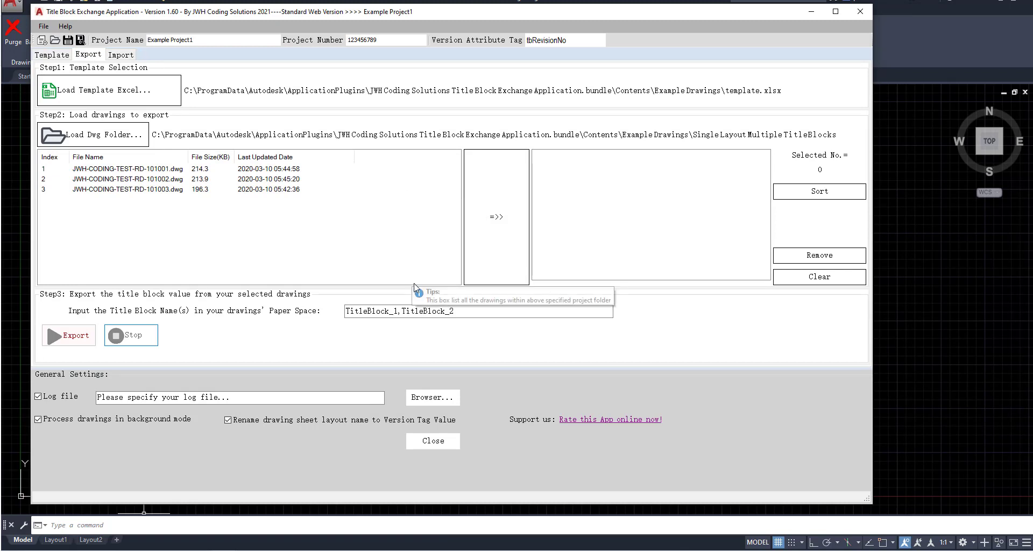
pyautogui.moveTo(402, 287)
pyautogui.mouseDown()
pyautogui.moveTo(389, 238)
pyautogui.moveTo(403, 281)
pyautogui.mouseUp()
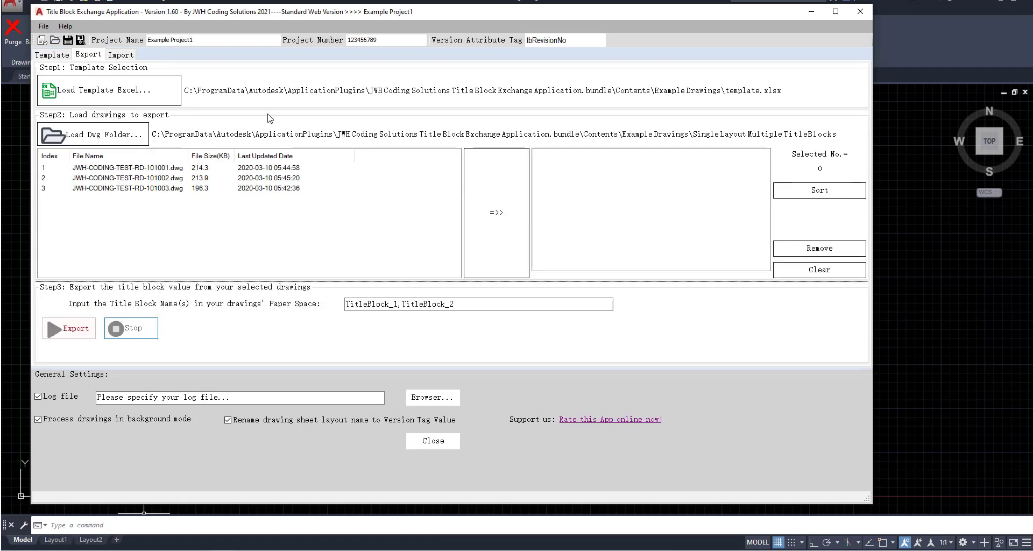
pyautogui.moveTo(270, 110)
pyautogui.mouseDown()
pyautogui.moveTo(277, 143)
pyautogui.moveTo(279, 117)
pyautogui.mouseUp()
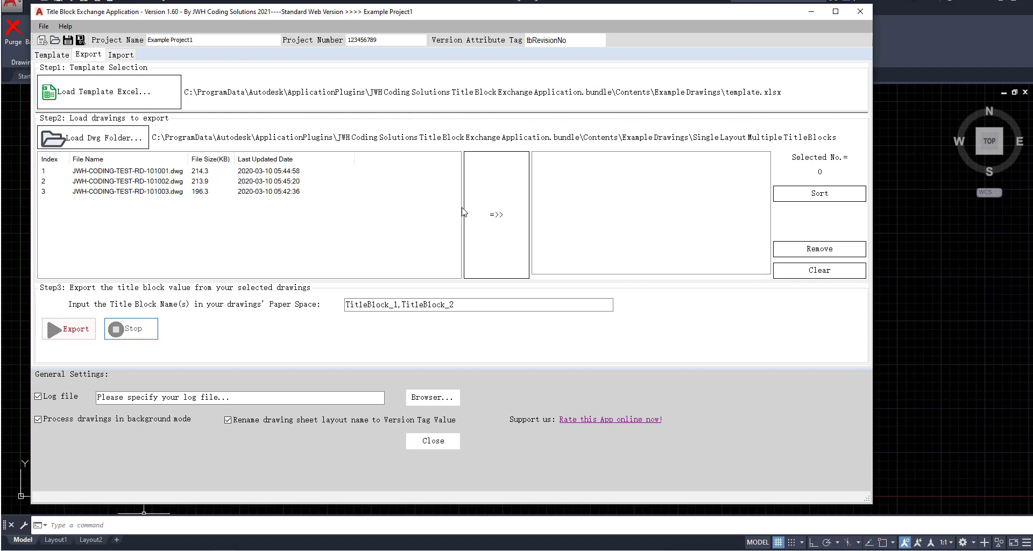
pyautogui.moveTo(466, 214); pyautogui.dragTo(425, 217)
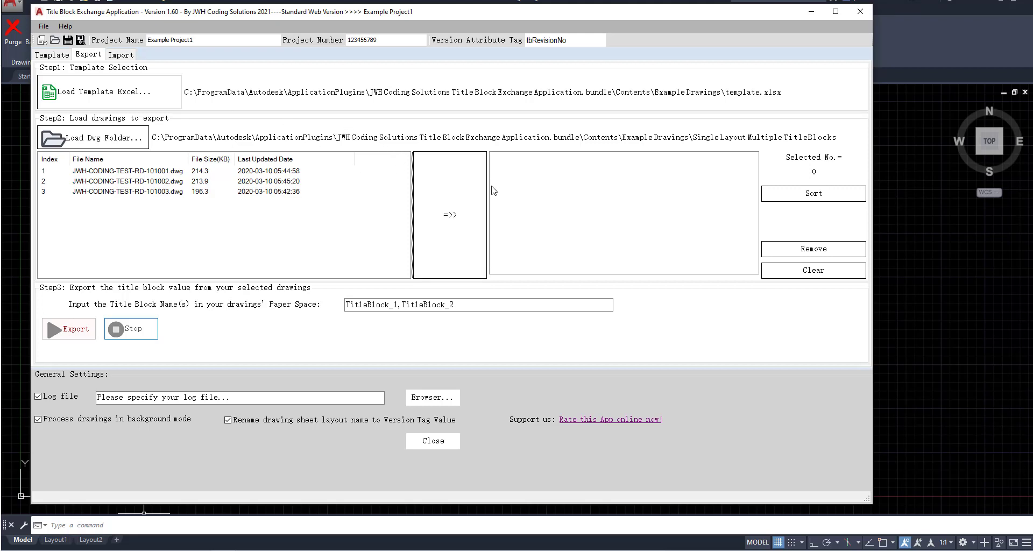
pyautogui.moveTo(488, 189); pyautogui.dragTo(539, 189)
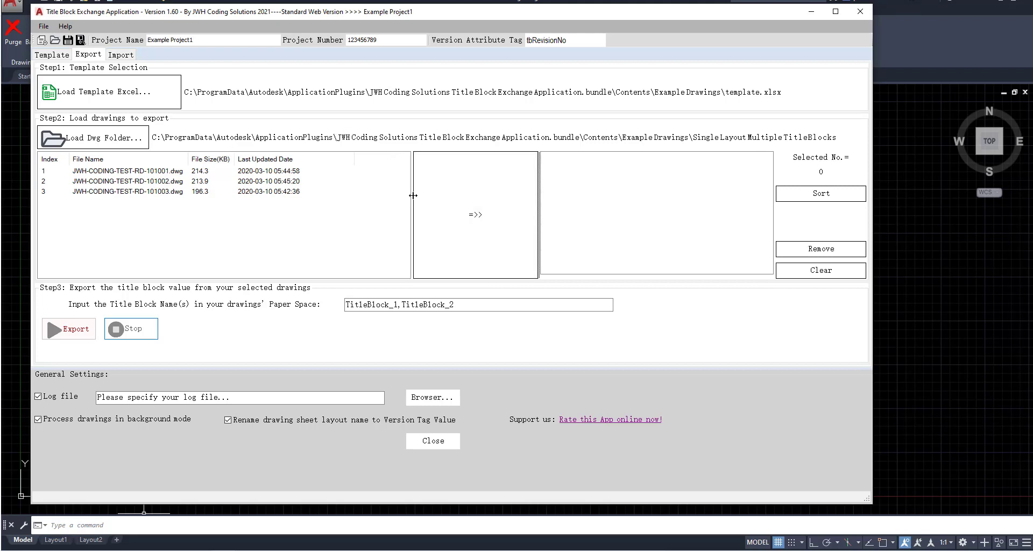
pyautogui.moveTo(453, 195); pyautogui.dragTo(472, 201)
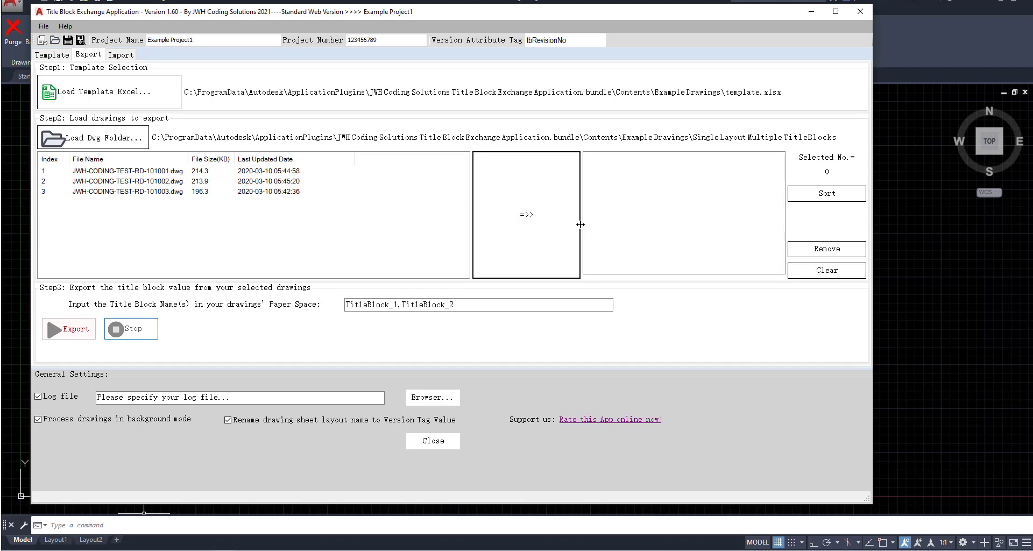
pyautogui.moveTo(581, 215); pyautogui.dragTo(526, 215)
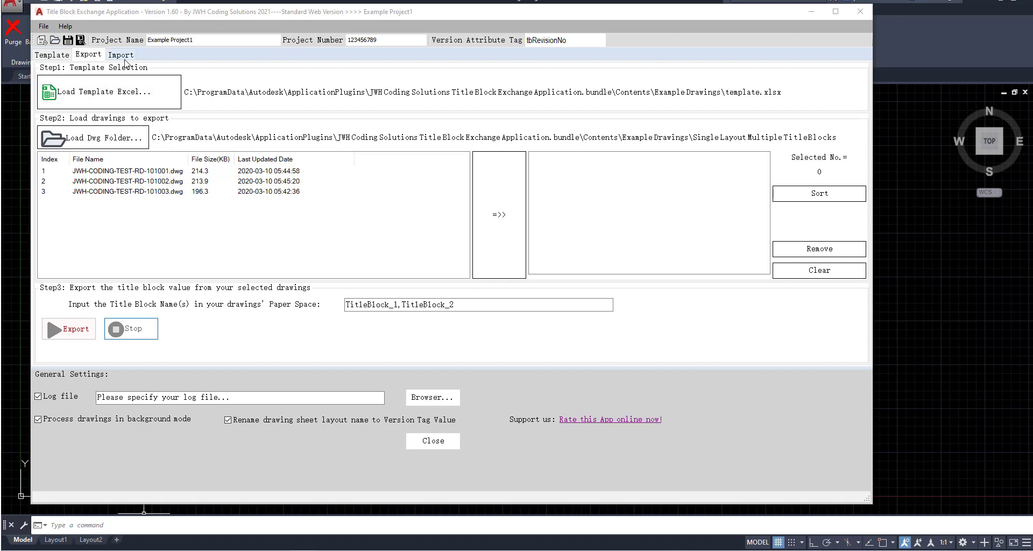
# - Move the Template page behind the Export and Import pages and return it to first place
pyautogui.click(113, 54)
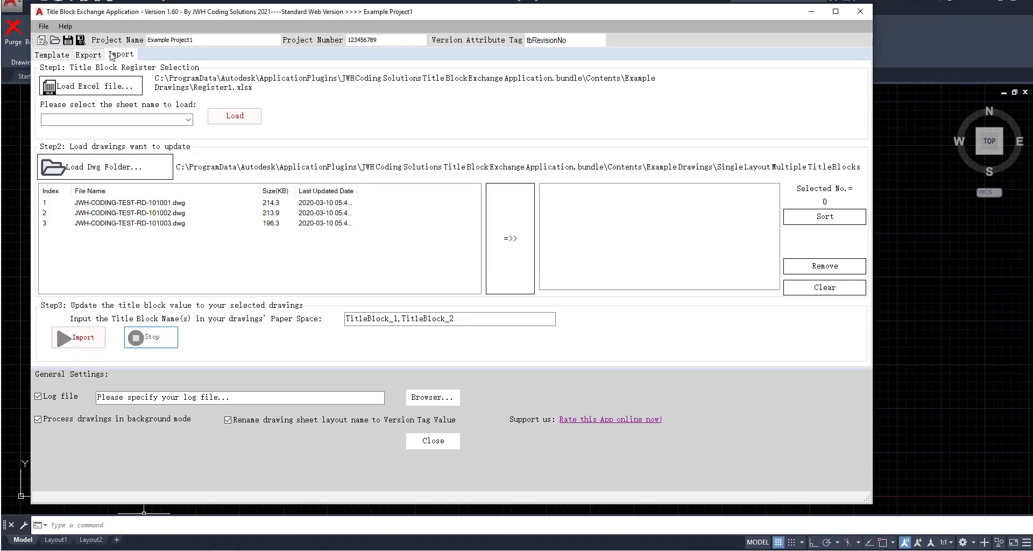
pyautogui.click(46, 56)
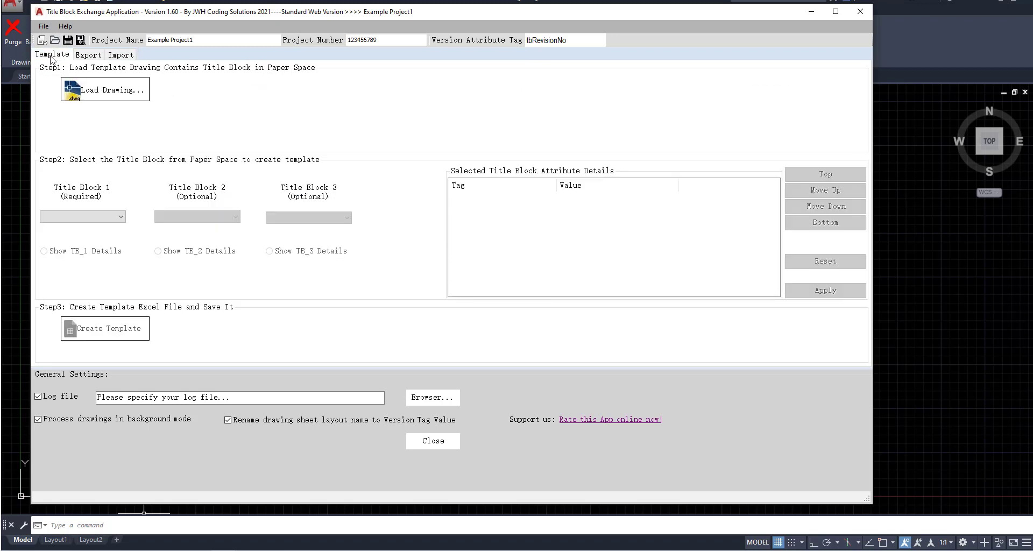
pyautogui.moveTo(47, 56); pyautogui.dragTo(129, 58)
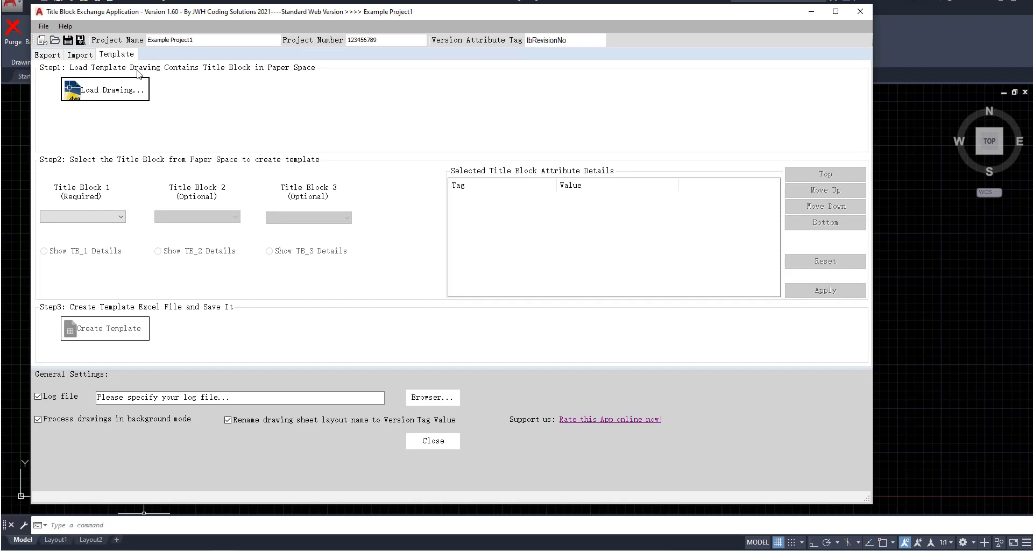
pyautogui.click(48, 56)
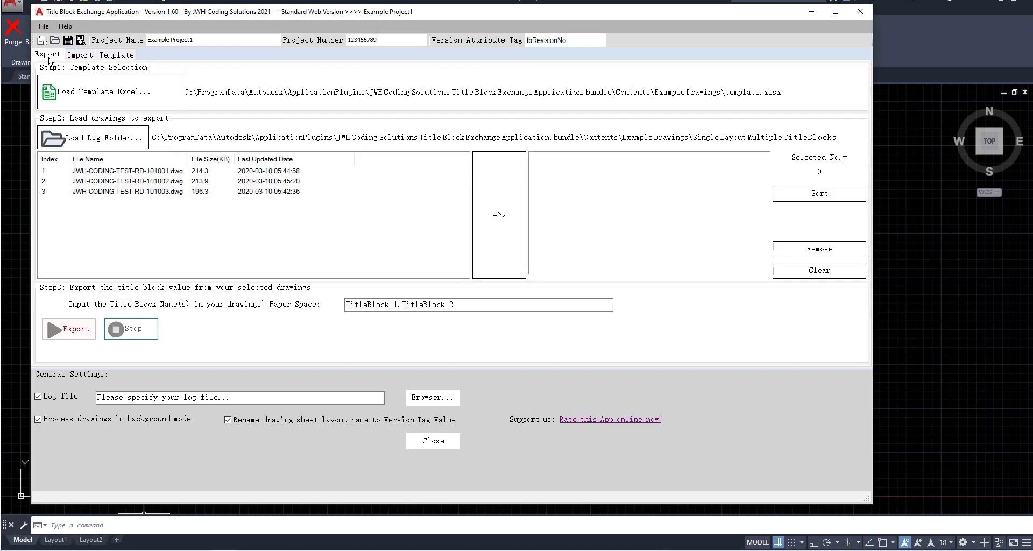
pyautogui.moveTo(116, 56); pyautogui.dragTo(48, 61)
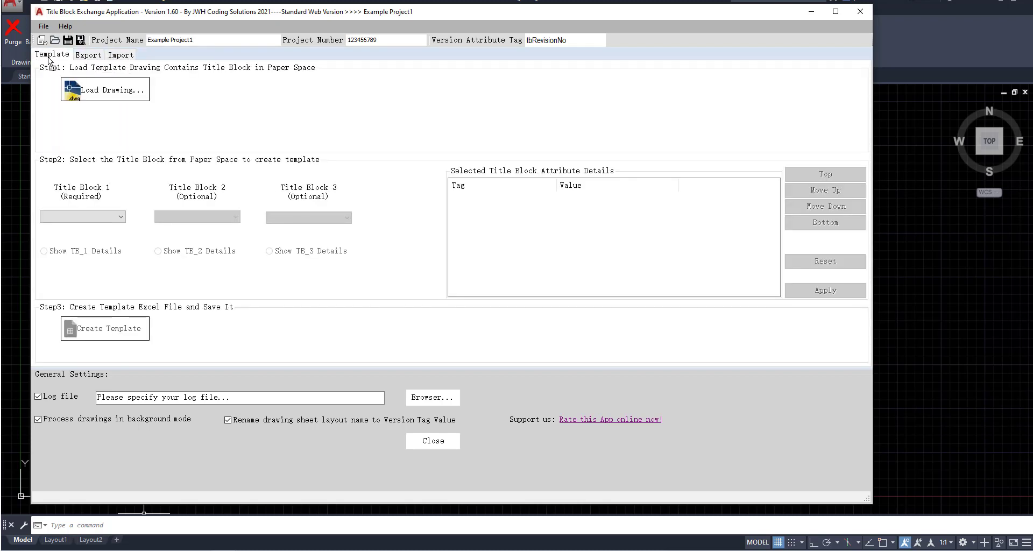
# - Rearrange the pages into the order Import, Template, Export
pyautogui.click(89, 56)
pyautogui.moveTo(123, 56); pyautogui.dragTo(89, 60)
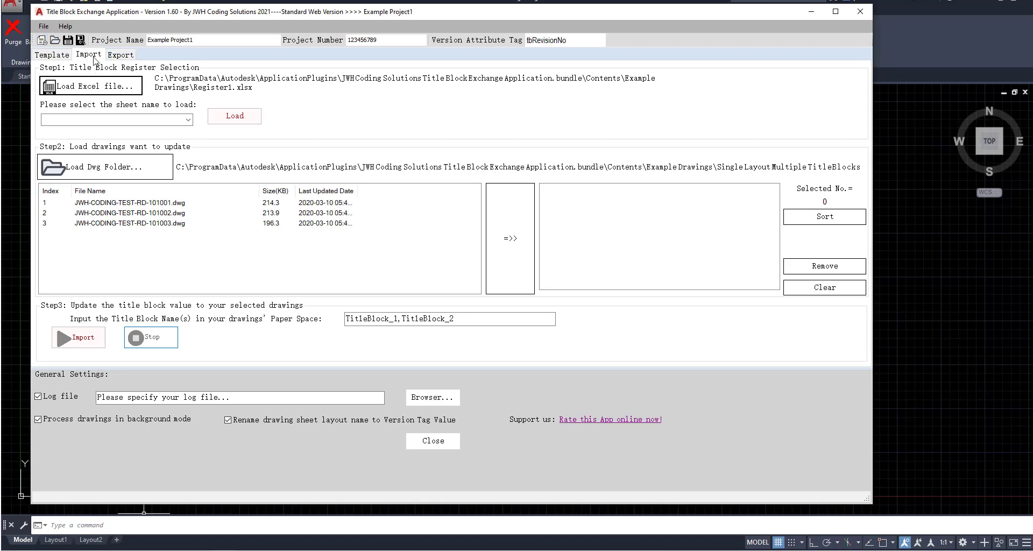
pyautogui.moveTo(99, 57); pyautogui.dragTo(50, 62)
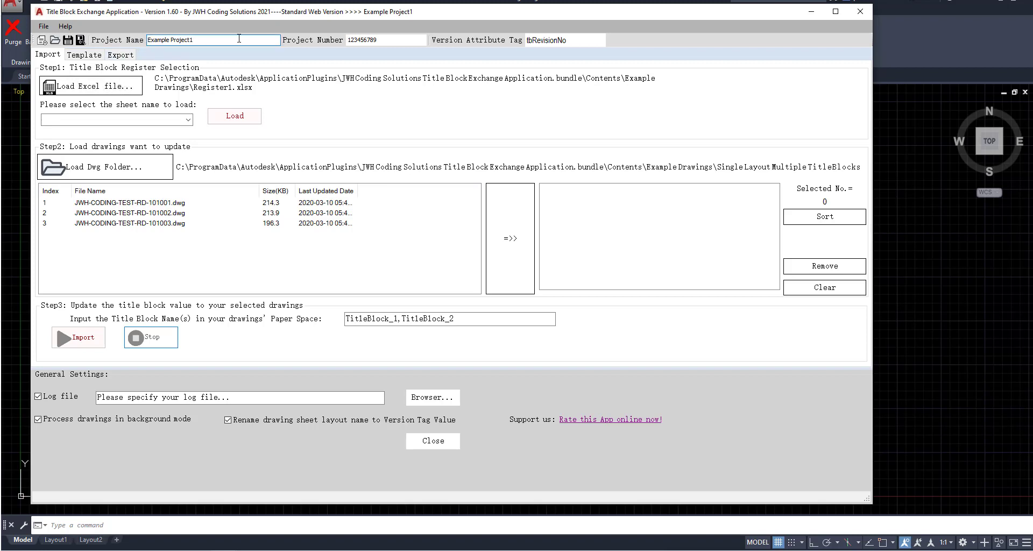
# - Try docking the project toolbar along the window's left side and bottom edge, and place it above the File and Help menu bar
pyautogui.moveTo(34, 41); pyautogui.dragTo(43, 253)
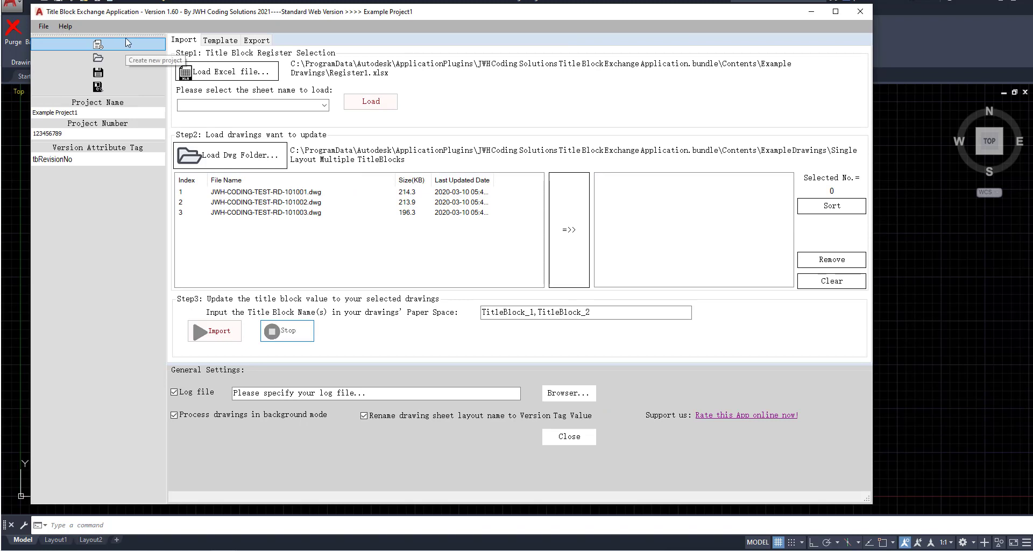
pyautogui.moveTo(126, 36); pyautogui.dragTo(242, 496)
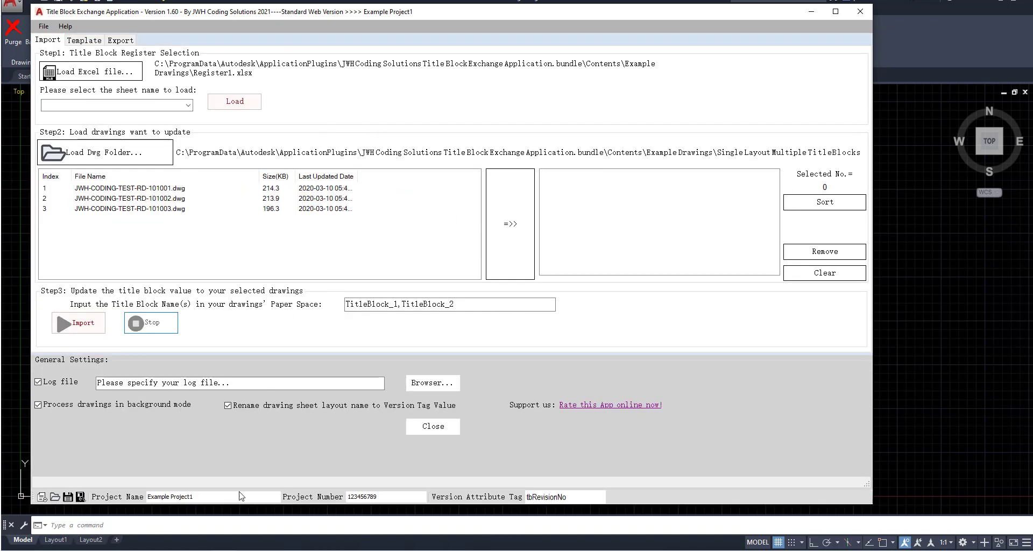
pyautogui.moveTo(39, 492); pyautogui.dragTo(175, 24)
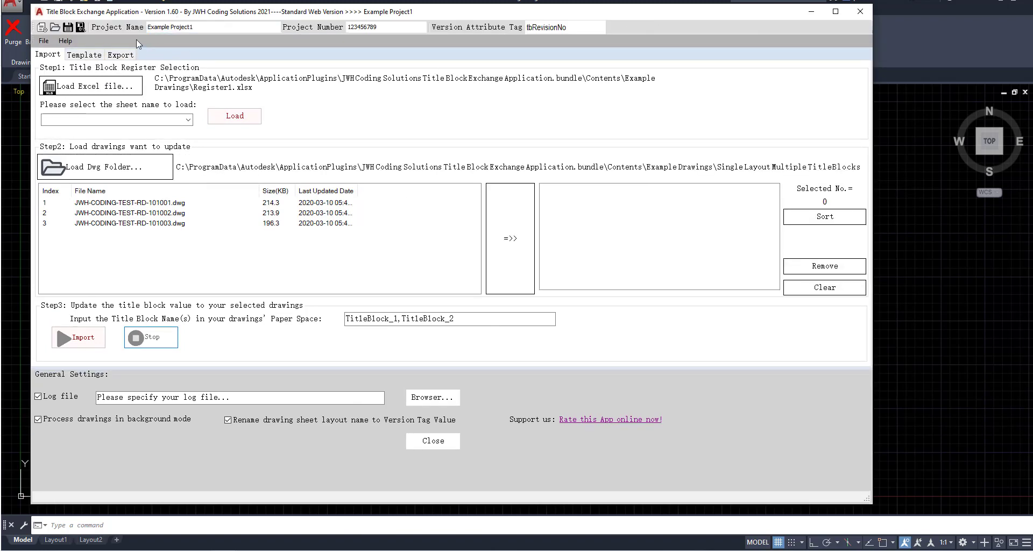